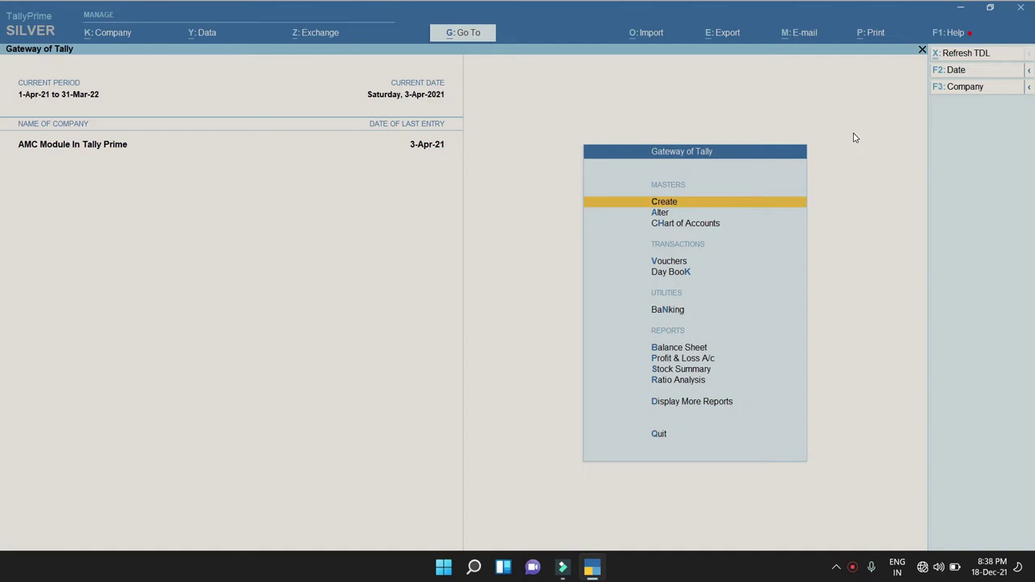
Open the customer's debtor ledger for alteration.
key("Down")
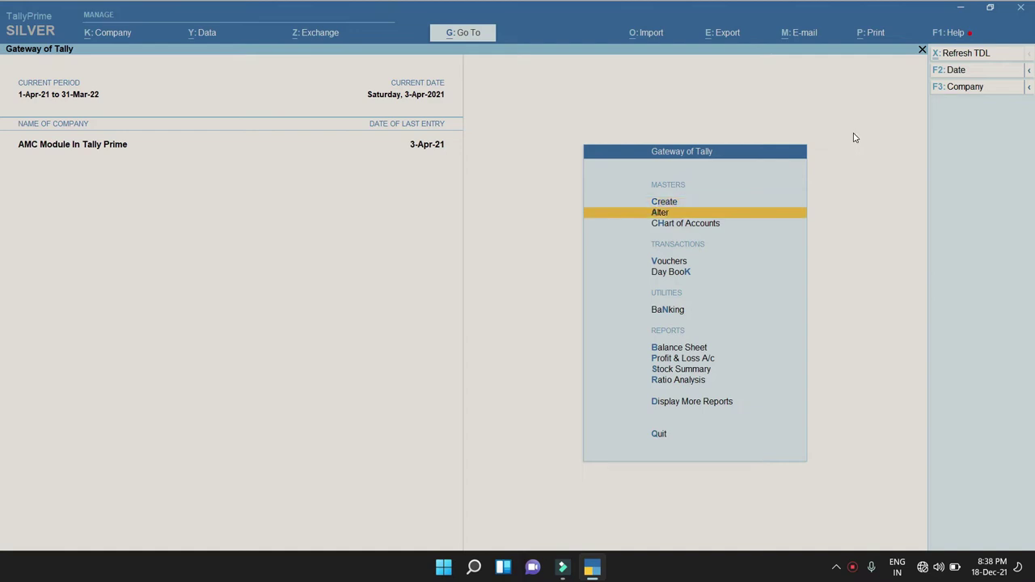
key("Return")
key("Down")
key("Down")
key("Up")
key("Return")
key("Down")
key("Down")
key("Down")
key("Down")
key("Return")
key("Return")
Set Is AMC Taken to Yes with a Yearly AMC period.
key("Return")
key("Return")
key("Return")
key("Return")
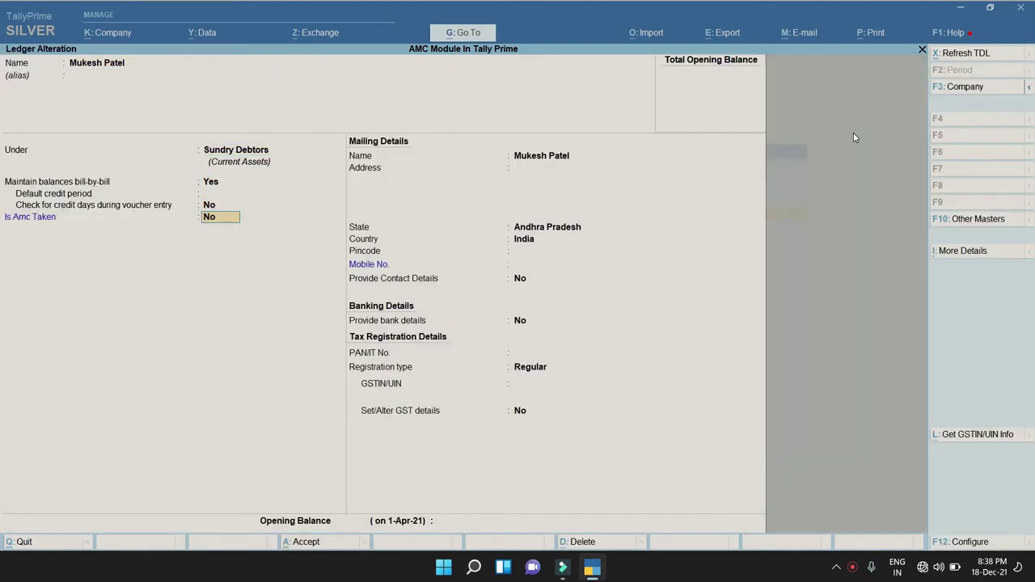
type("y")
key("Return")
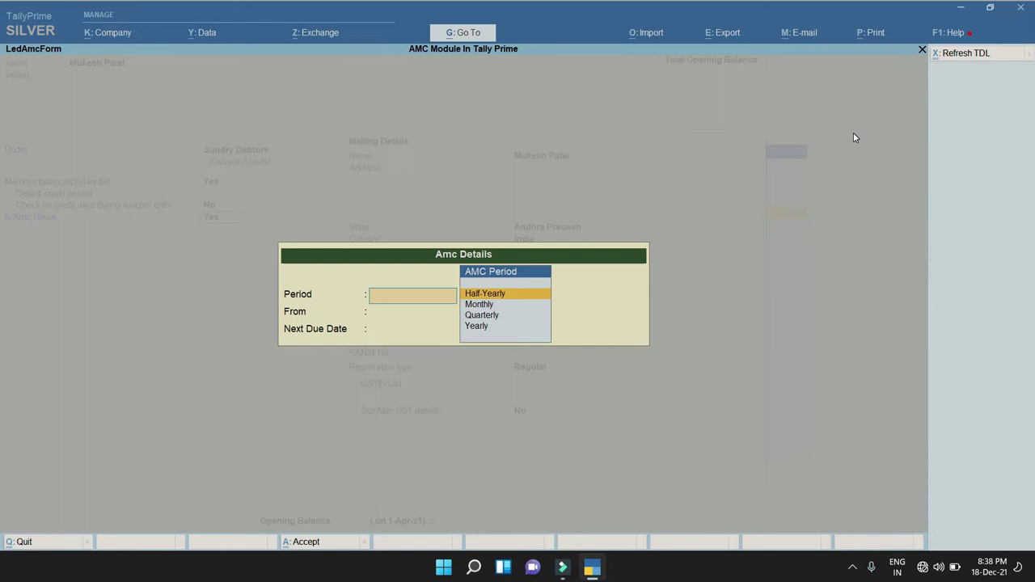
key("Down")
key("Up")
key("Down")
key("Down")
key("Down")
key("Up")
key("Up")
key("Up")
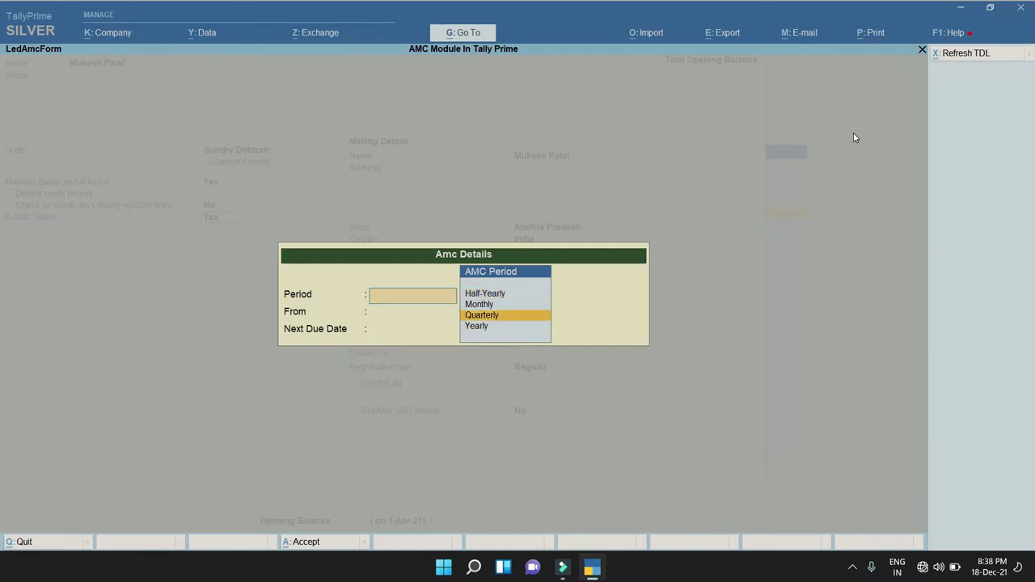
key("Down")
key("Down")
key("Down")
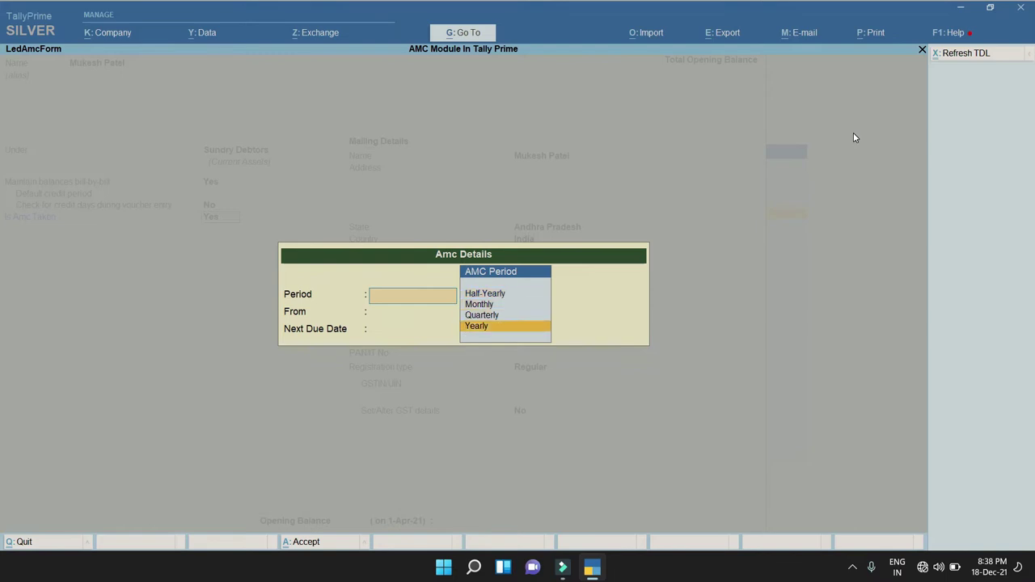
key("Return")
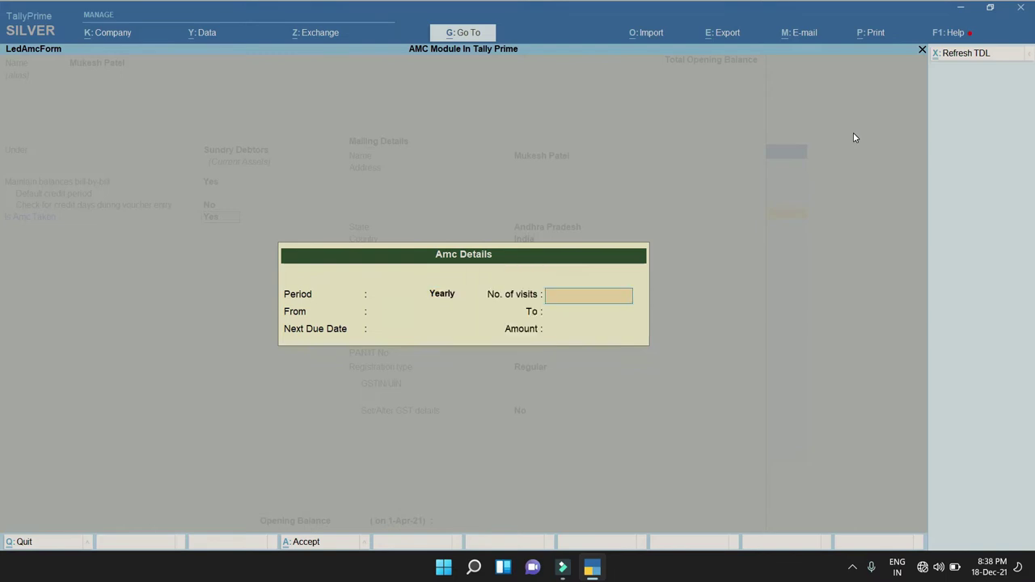
key("BackSpace")
key("Return")
key("Return")
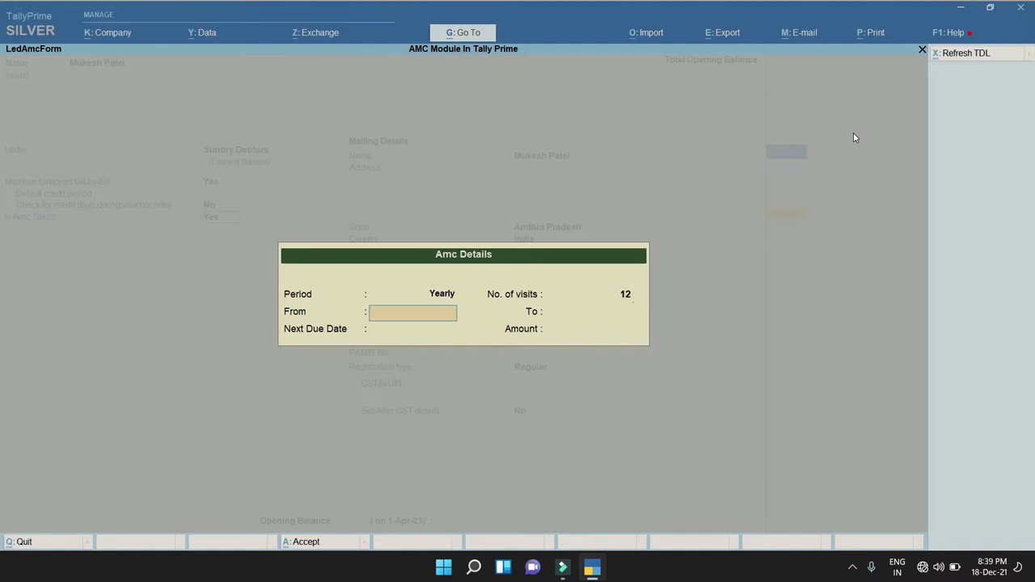
Enter AMC start date 1-4-2021 and amount 12000, and accept the AMC details.
type("1.4")
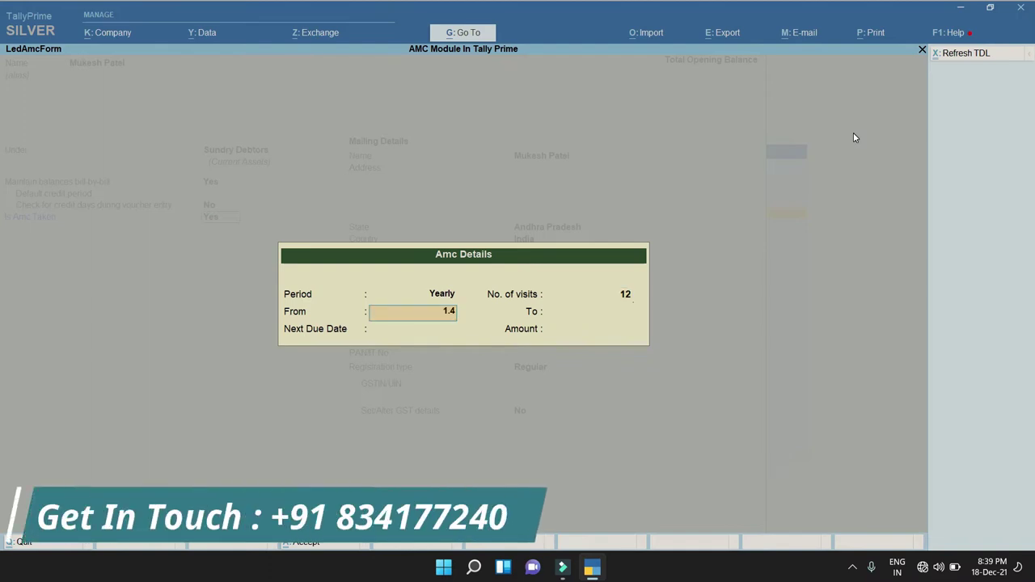
key("Return")
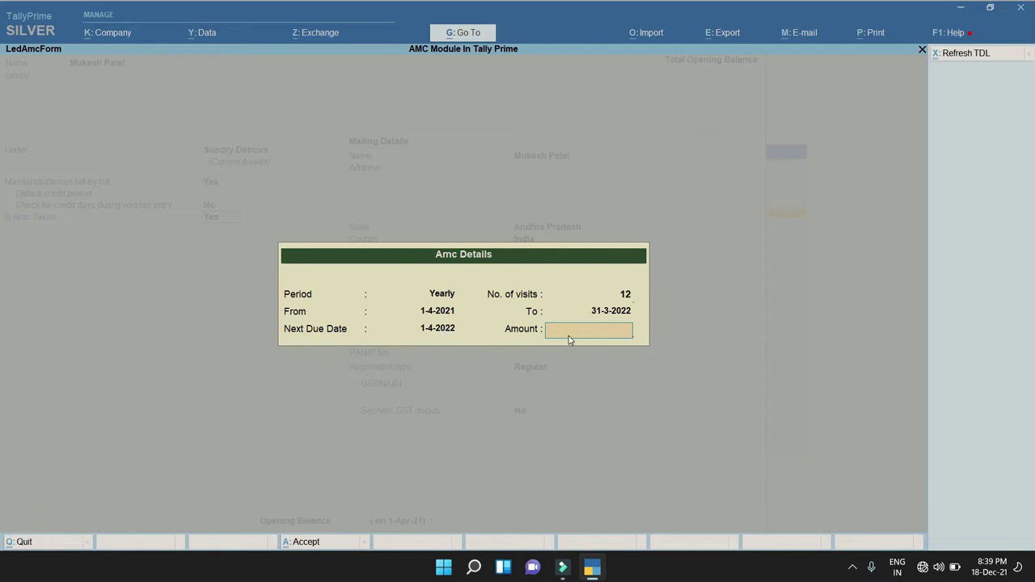
type("12000")
key("Return")
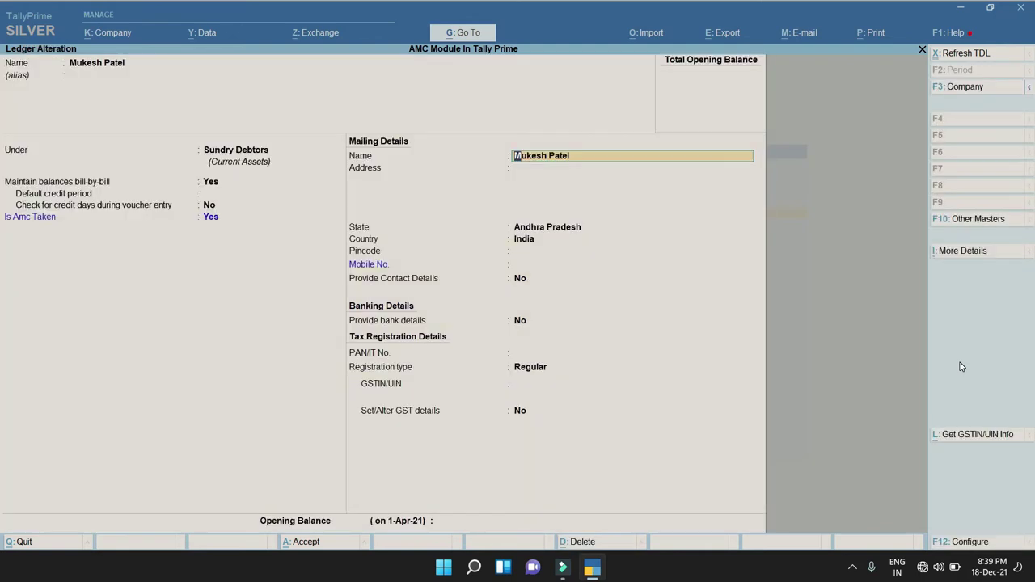
Save the ledger alteration, return to the Gateway of Tally and open voucher entry.
key("Return")
key("ctrl+a")
key("Escape")
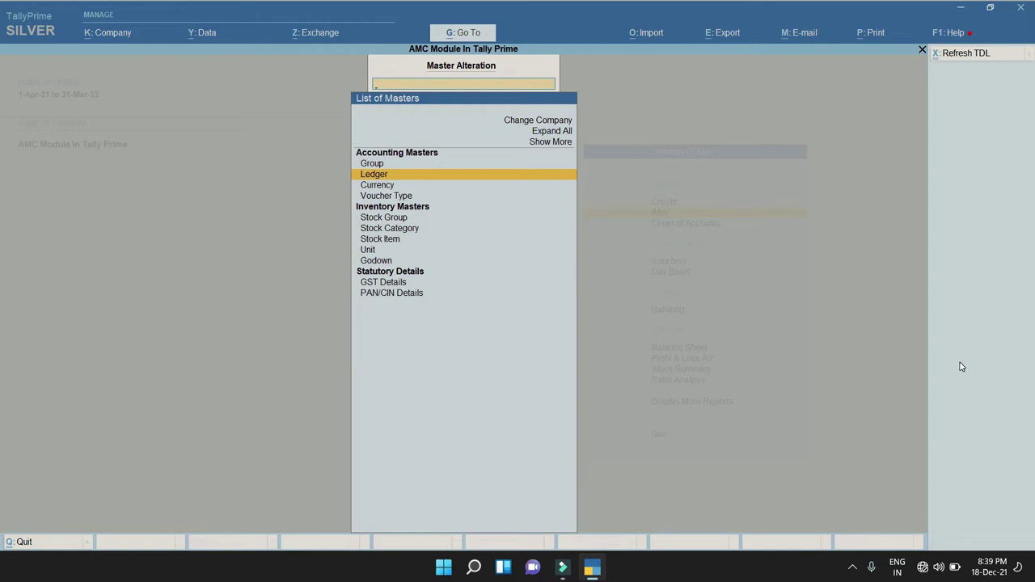
key("Escape")
key("Escape")
key("Escape")
key("Down")
key("Down")
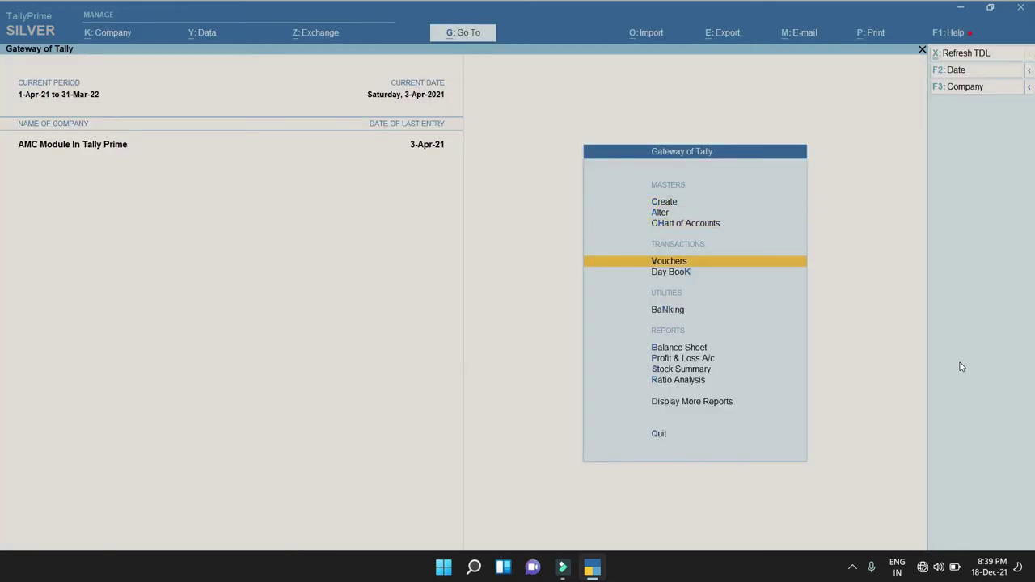
key("Return")
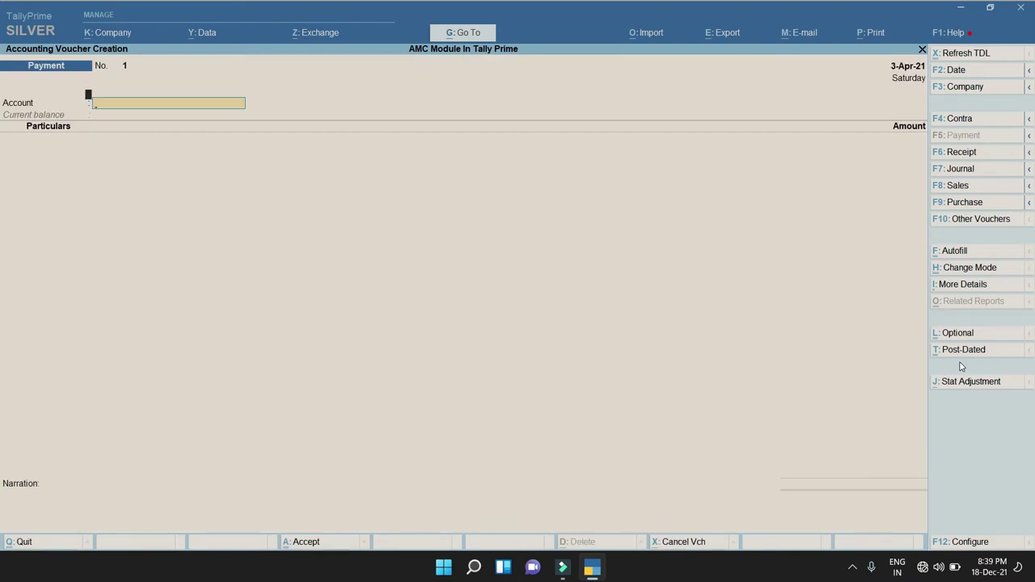
Switch to a Sales voucher and mark it as an AMC invoice.
key("F8")
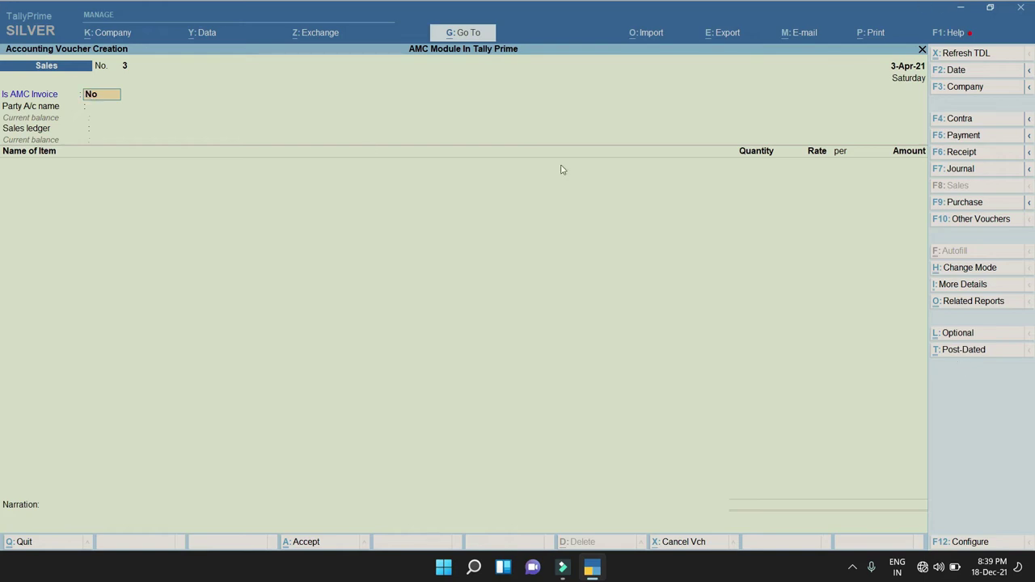
type("Y")
key("Return")
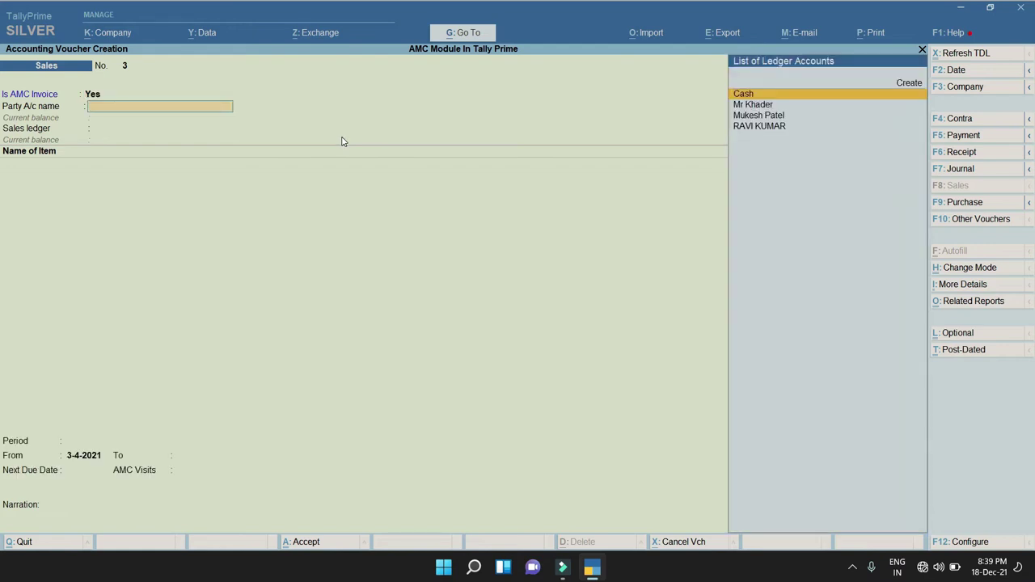
Start a new party ledger with Alt+C and enter the customer's name.
key("Down")
key("Down")
key("Up")
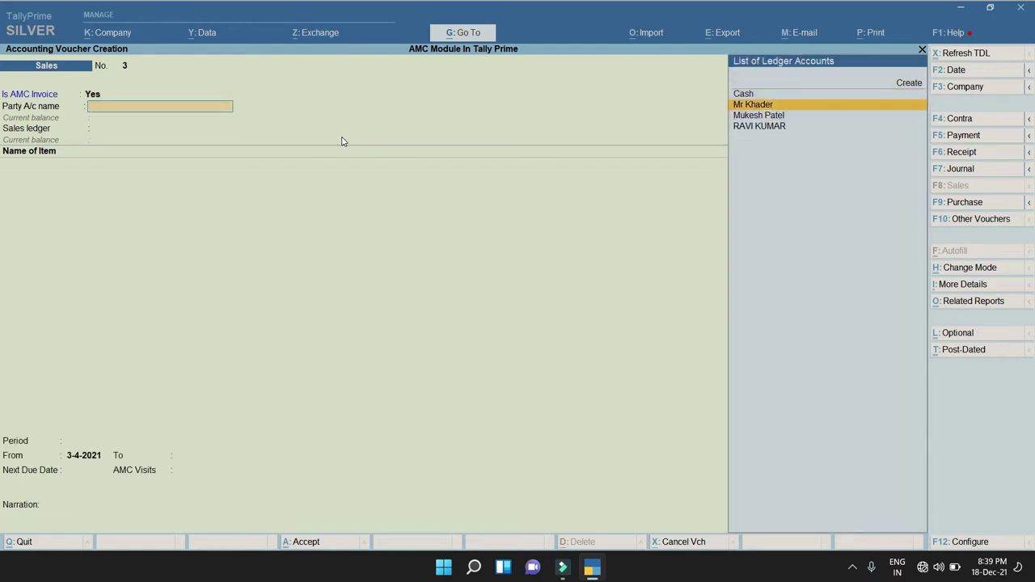
key("alt+c")
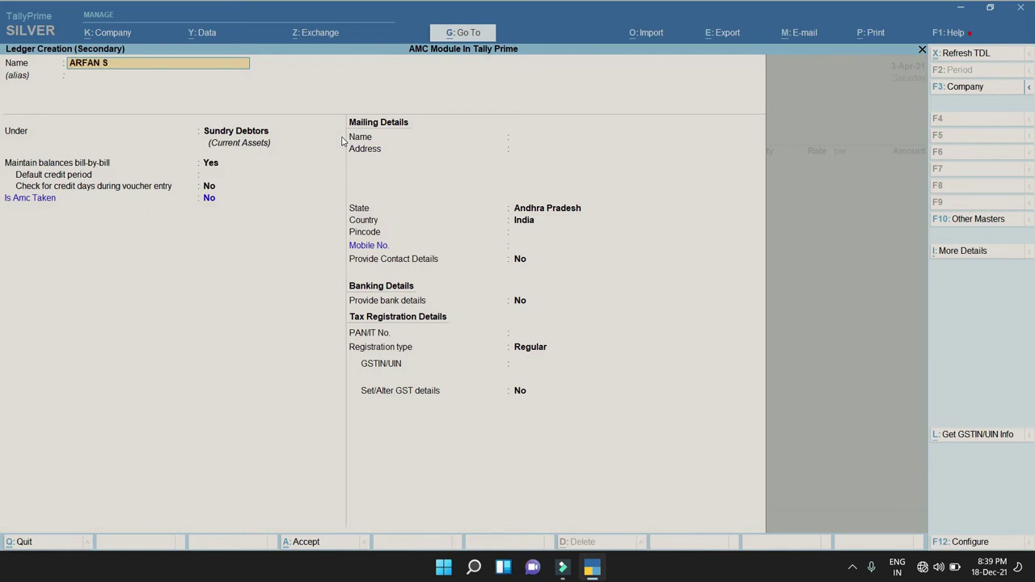
Save the new customer ledger under Sundry Debtors with the customer's mobile number.
key("Return")
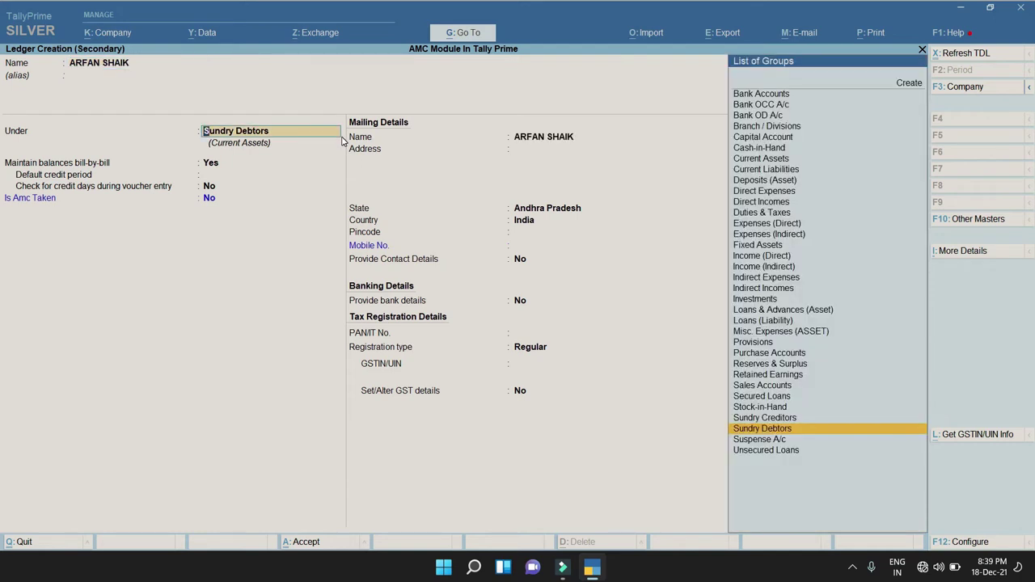
key("Return")
key("Return")
key("Return")
key("Return")
key("Return")
key("Return")
key("Return")
key("Return")
key("Return")
key("Return")
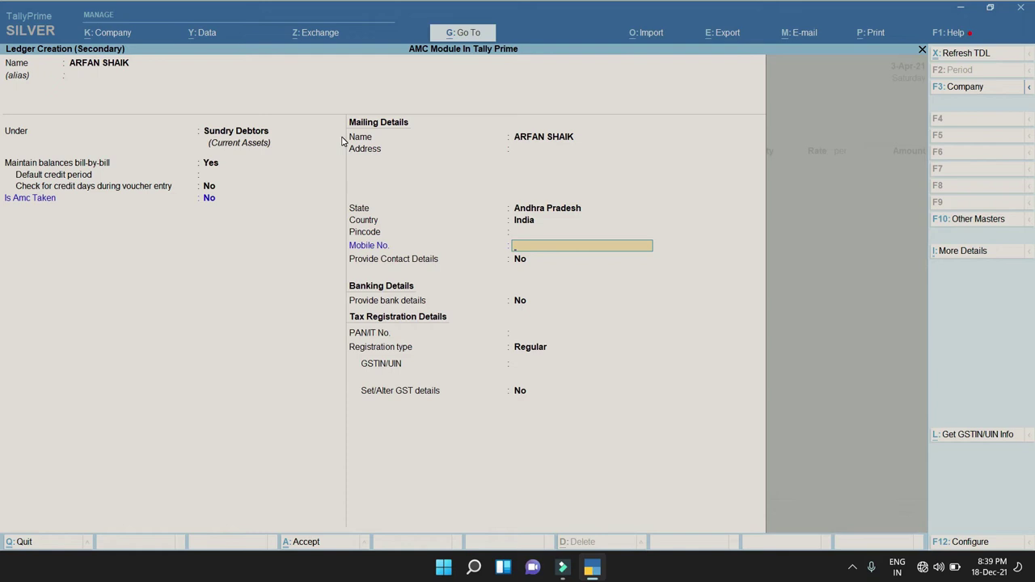
key("Return")
key("Return")
key("Return")
key("Return")
key("Return")
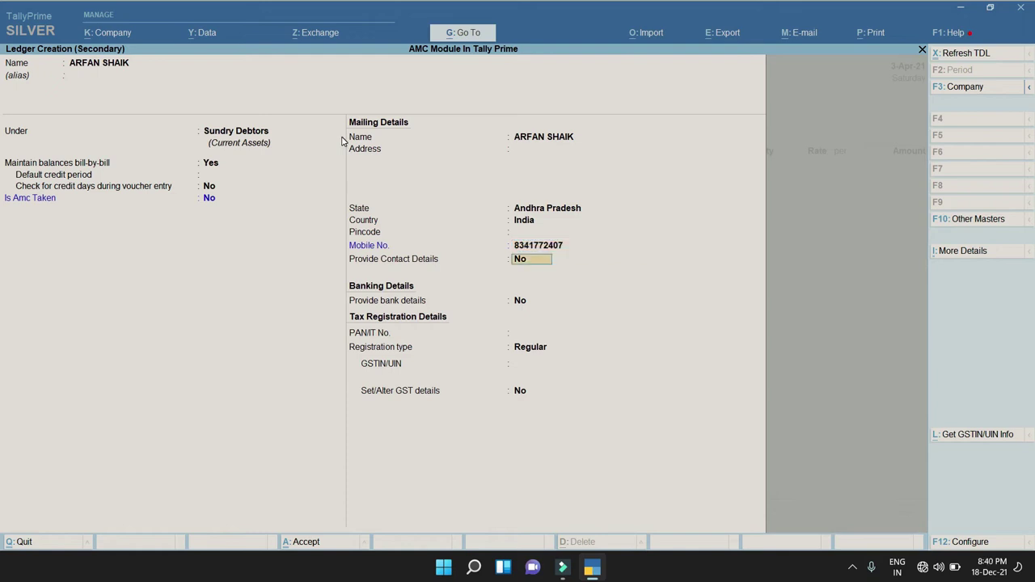
key("Return")
key("Return")
key("Return")
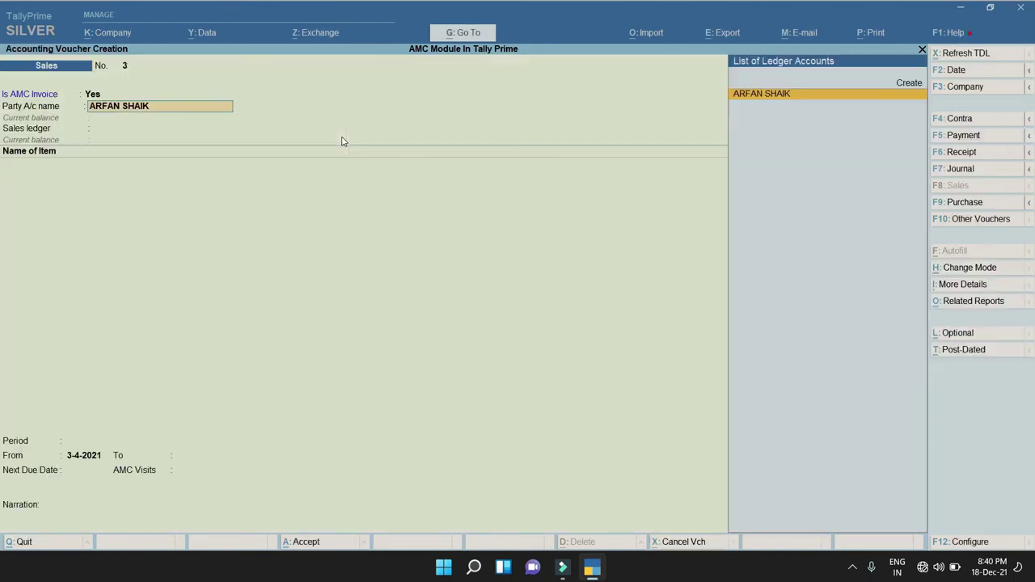
Keep Sales GST as the sales ledger and choose the Silver (Annual Maintenance Contract) item.
key("Return")
key("Up")
key("Down")
key("Return")
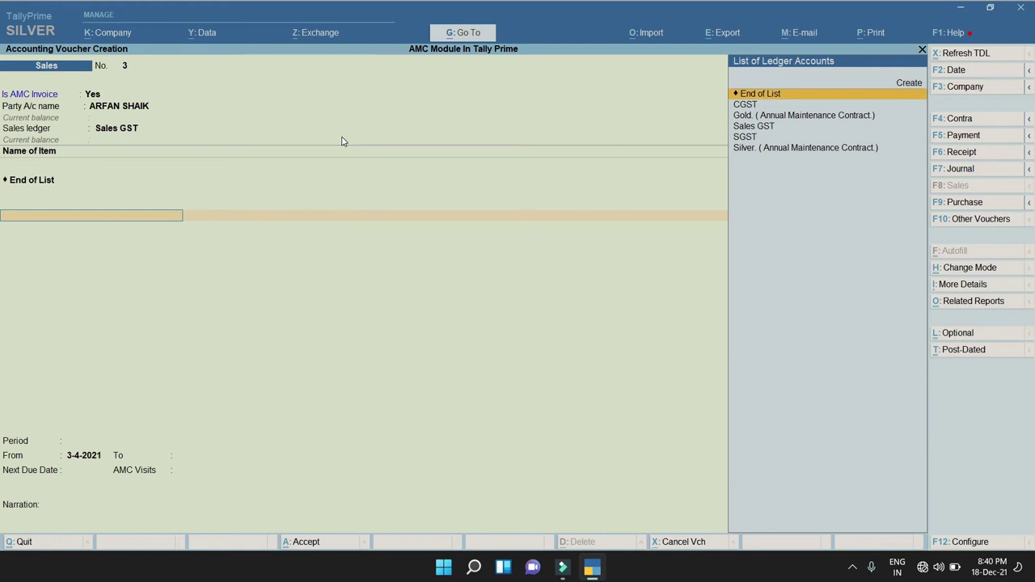
key("Down")
key("Down")
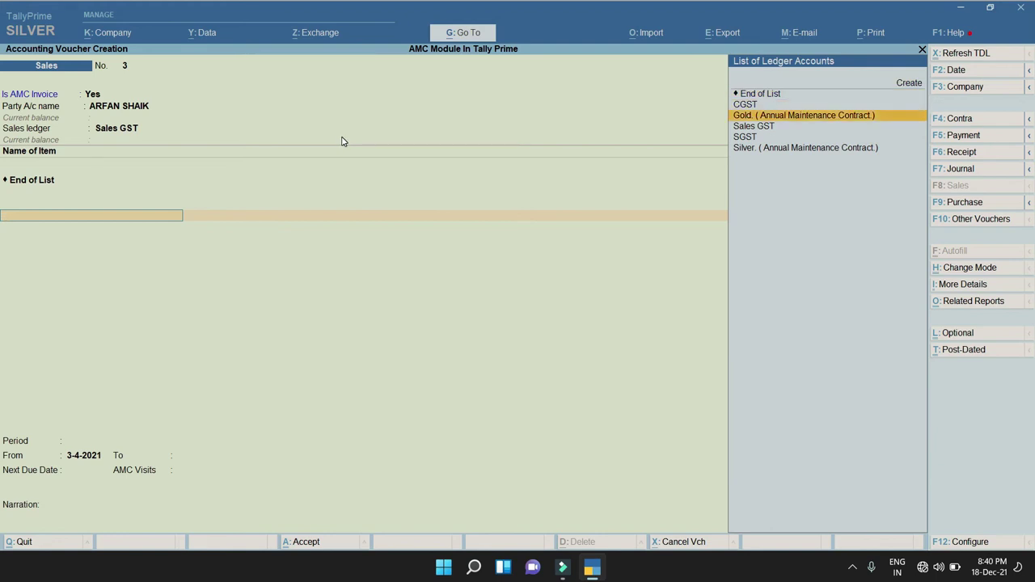
key("Down")
key("Down")
key("Down")
key("Up")
key("Up")
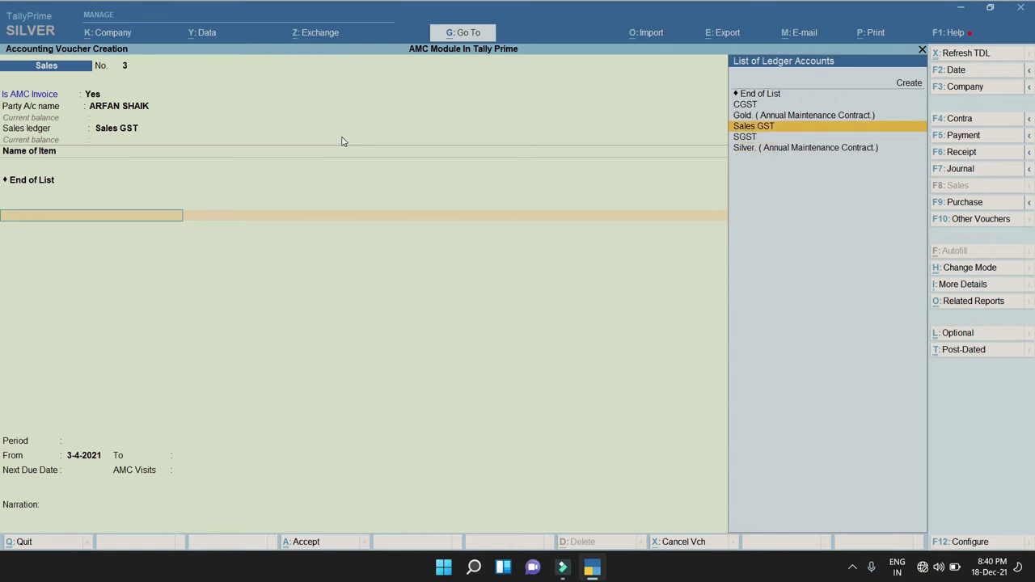
key("Up")
key("Down")
key("Down")
key("Down")
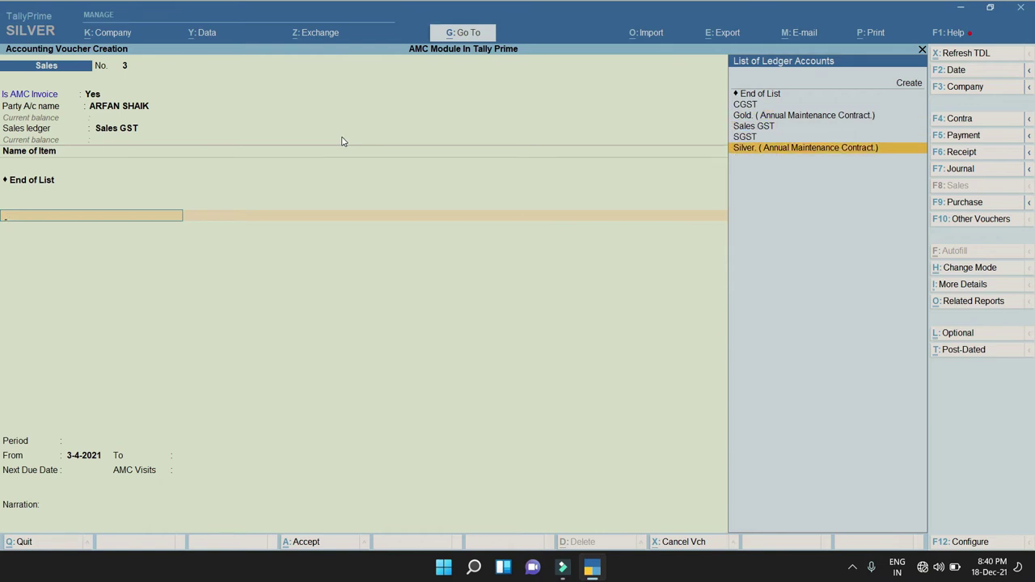
key("Return")
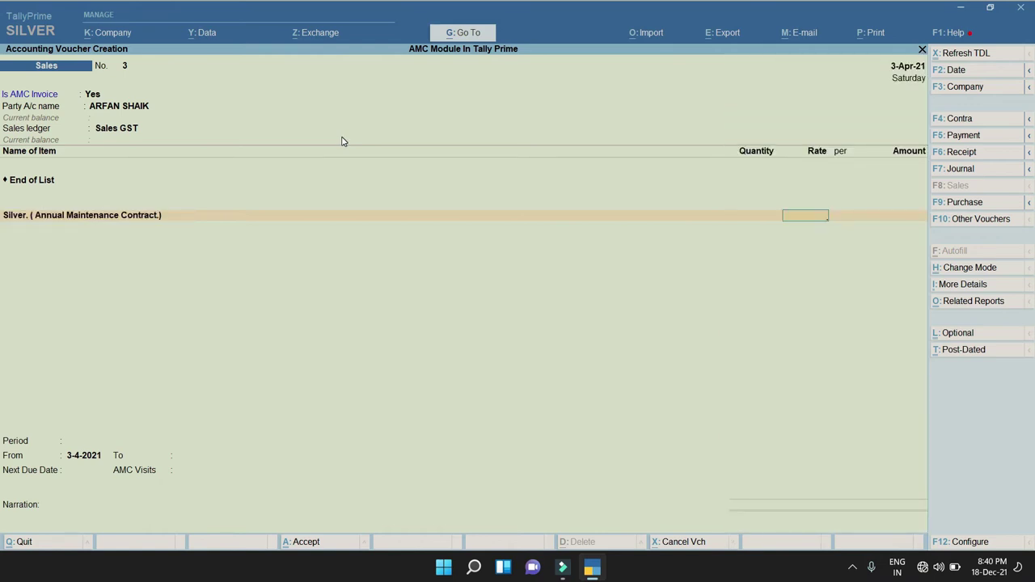
Enter 12,000 as the line amount and end the item list to reach the AMC period.
key("Return")
type("12000")
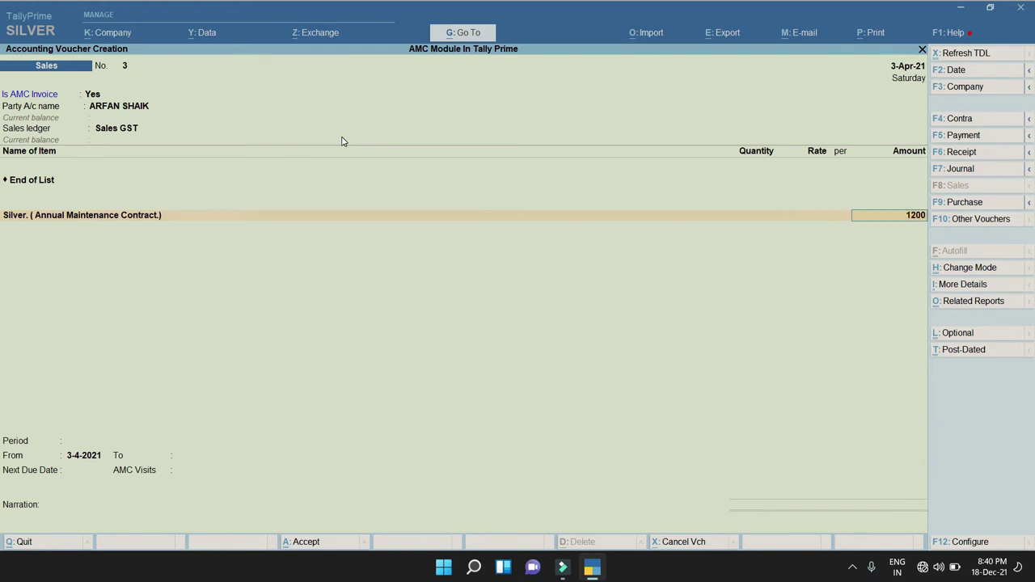
key("Return")
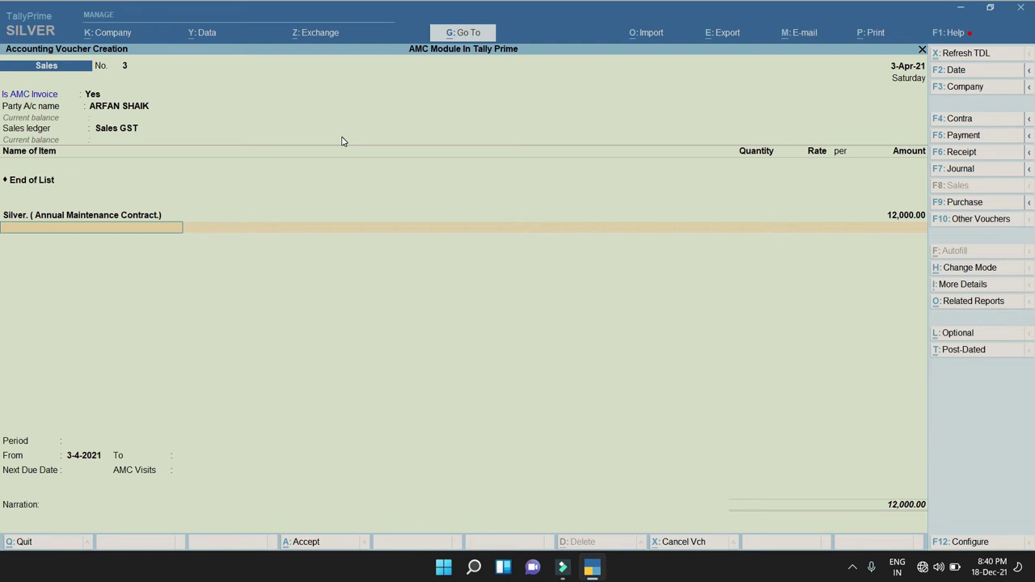
key("Return")
key("Down")
key("Down")
key("Down")
key("Up")
key("Up")
key("Up")
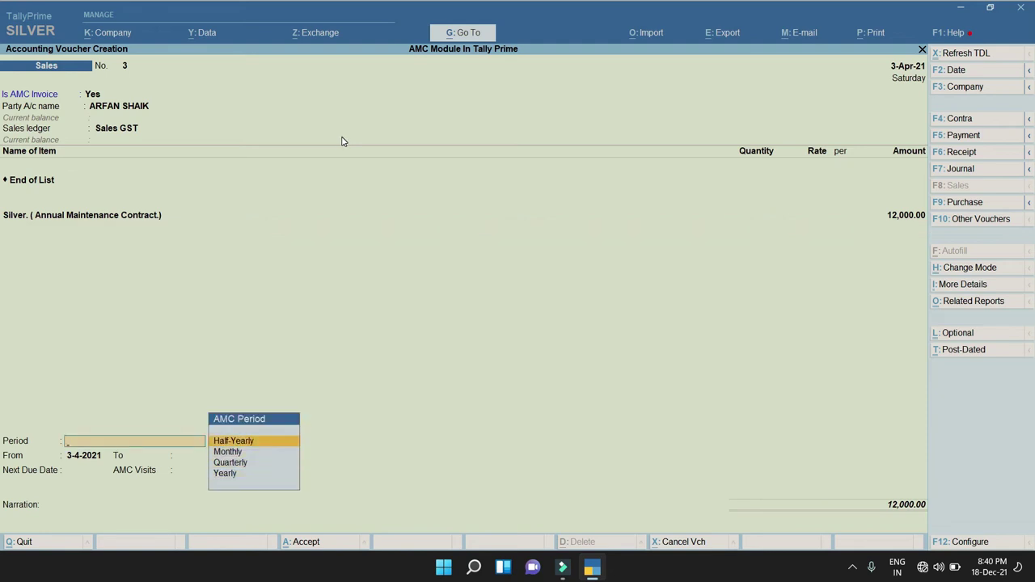
Set a Yearly AMC period from 5-4-2021 to 4-4-2022 with 12,000 AMC visits.
key("Down")
key("Down")
key("Down")
key("Return")
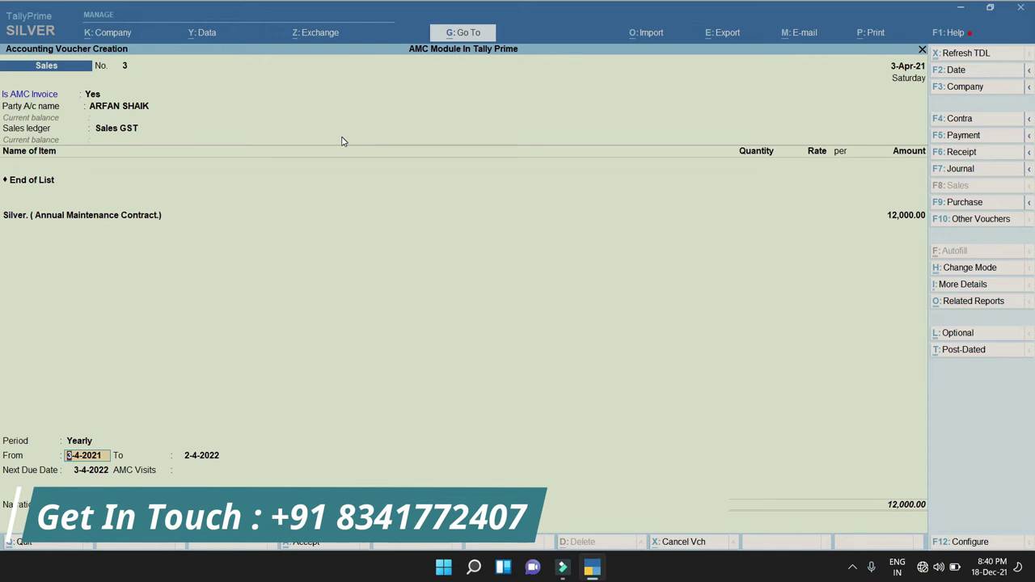
type("5.")
key("Return")
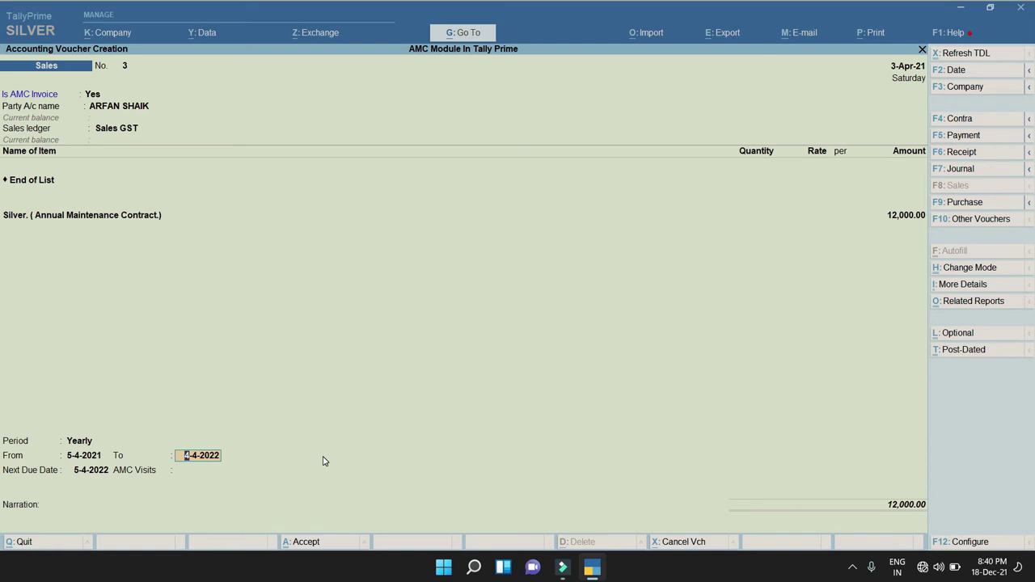
key("Return")
key("Return")
type("12000")
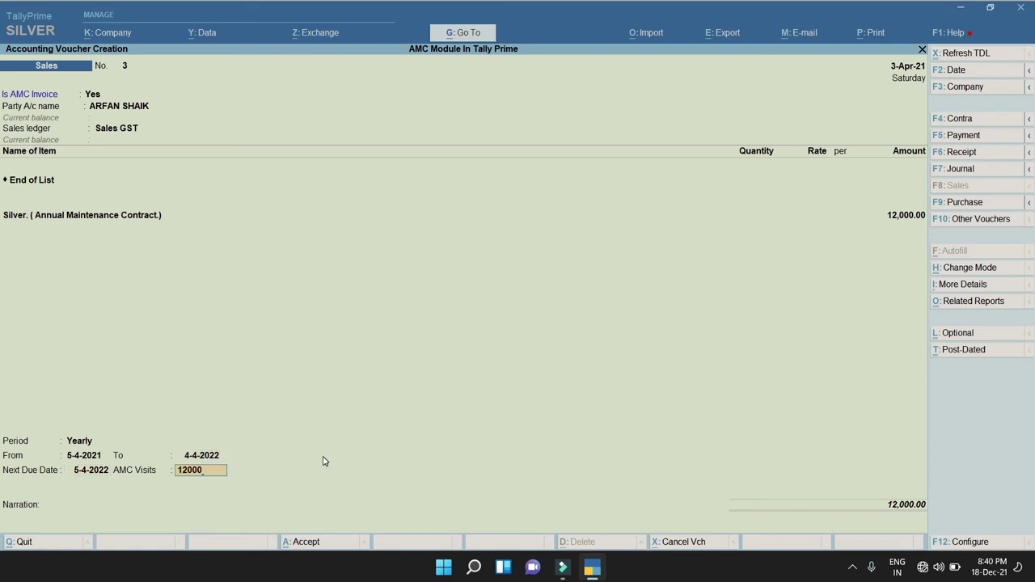
key("Return")
Record the bill allocation as a New Ref and save the AMC sales invoice.
key("Return")
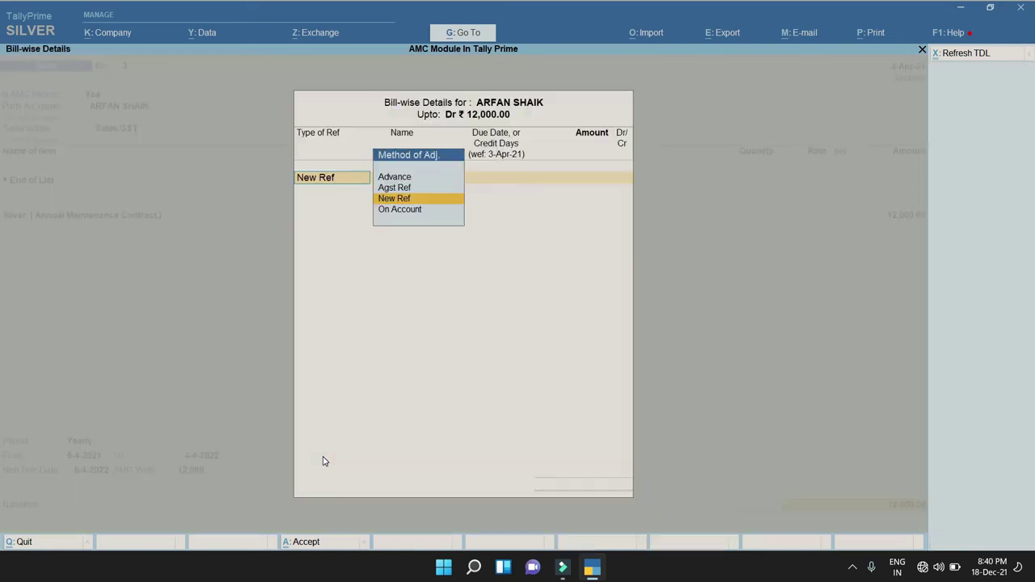
key("Return")
key("Return")
key("Return")
key("Return")
key("Return")
key("Return")
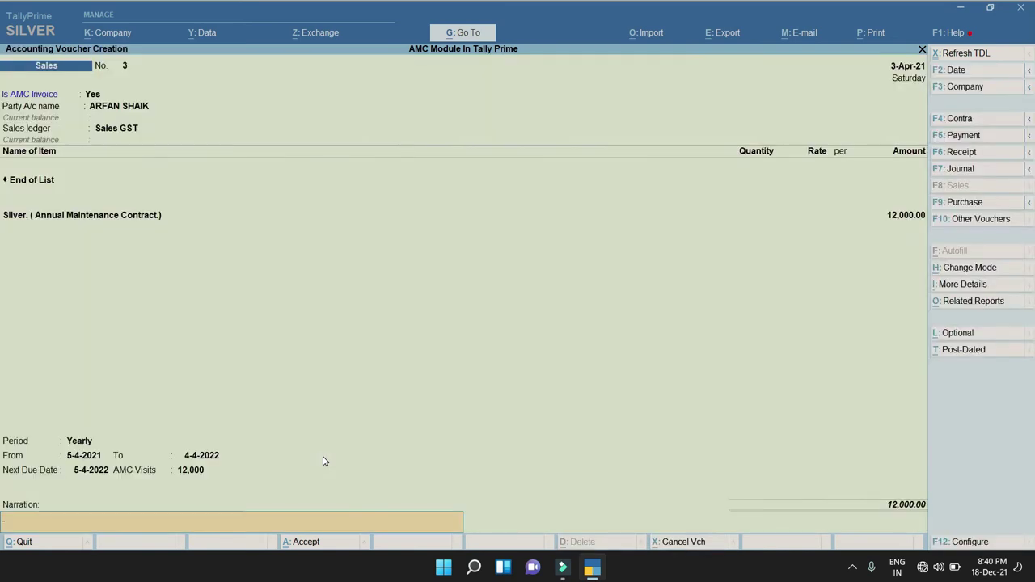
key("Return")
key("Return")
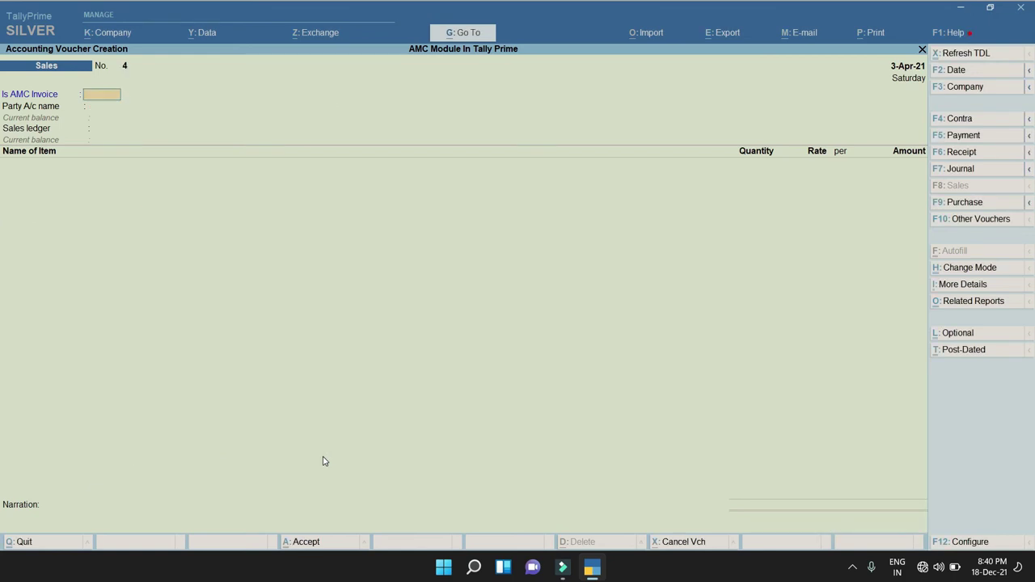
Close the blank voucher and open the additional reports list from the Gateway of Tally.
key("Escape")
key("Up")
key("Up")
key("Up")
key("Up")
key("Up")
key("Return")
Open the AMC Register for Sundry Debtors, showing four customers totalling 61,000.00.
key("Up")
key("Up")
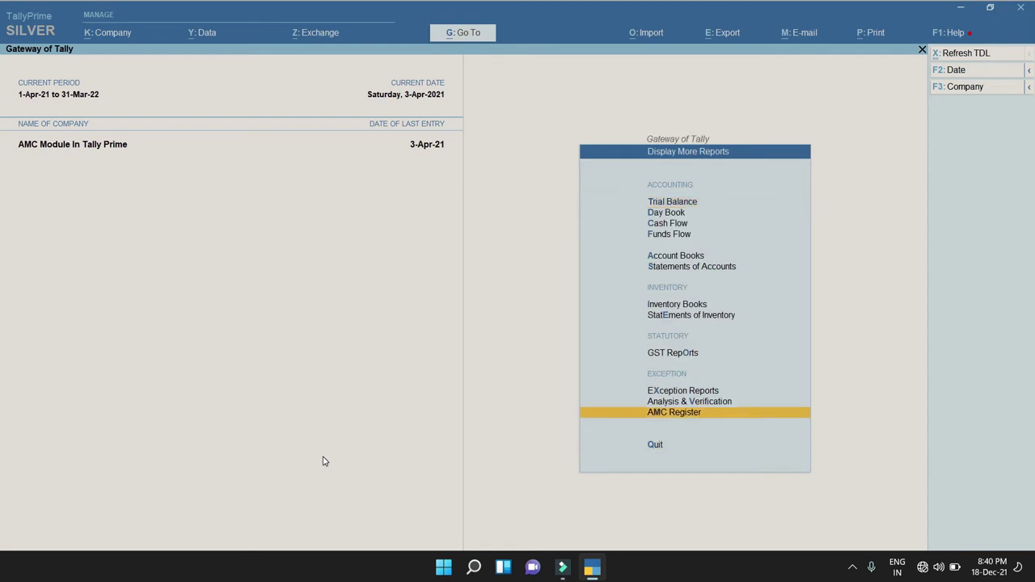
key("Return")
key("Down")
key("Up")
key("Return")
key("Escape")
key("Down")
key("Return")
key("Down")
key("Down")
key("Up")
key("Up")
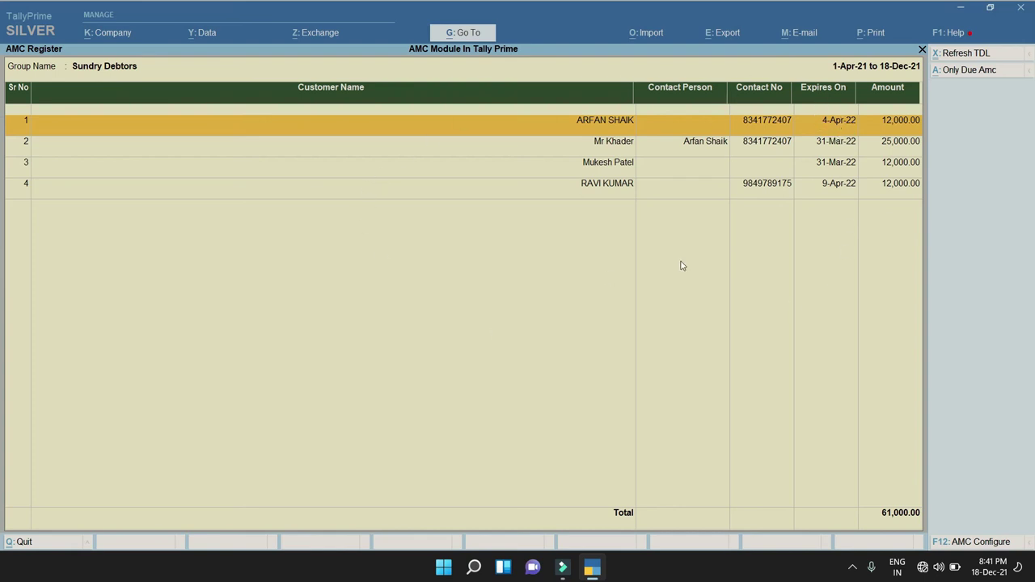
left_click(978, 542)
Turn on Party Address, E-Mail ID, AMC Type and Next Due Date columns in AMC Configure.
type("Y")
key("Return")
key("Return")
key("Return")
type("Y")
key("Return")
type("Y")
key("Return")
type("Y")
key("Return")
type("Y")
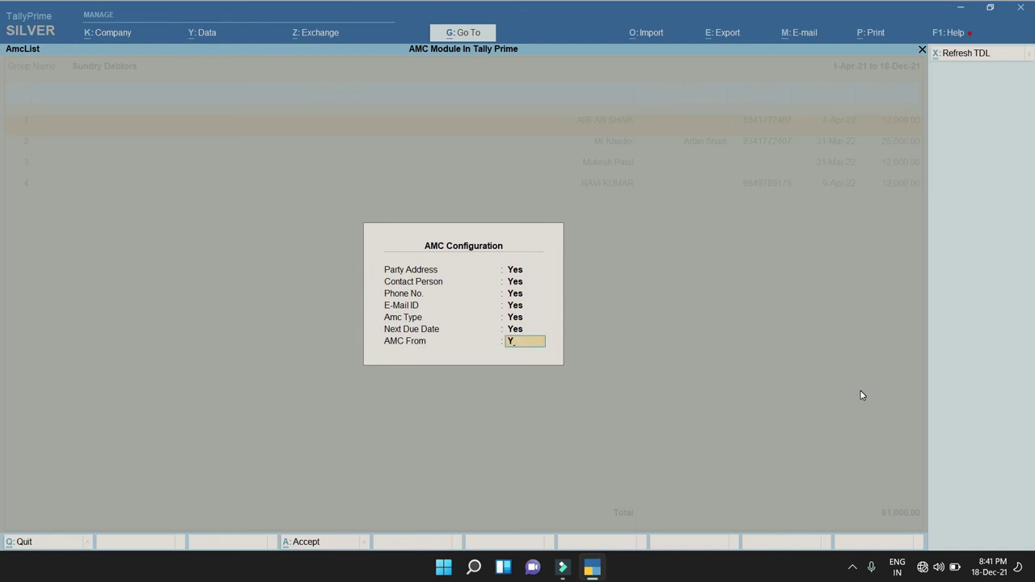
key("Return")
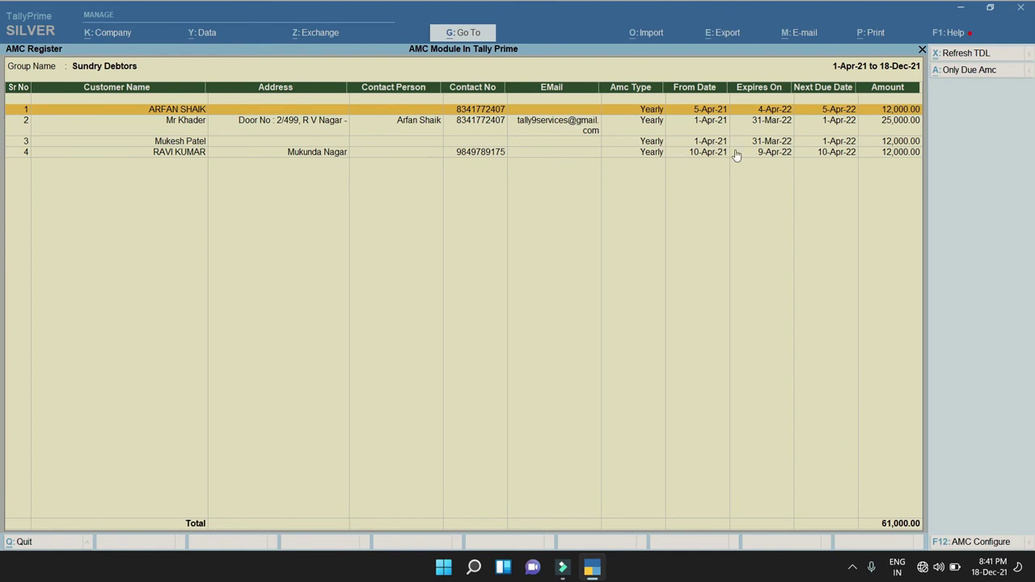
Review several customer rows, then close the AMC Register back to group selection.
left_click(893, 155)
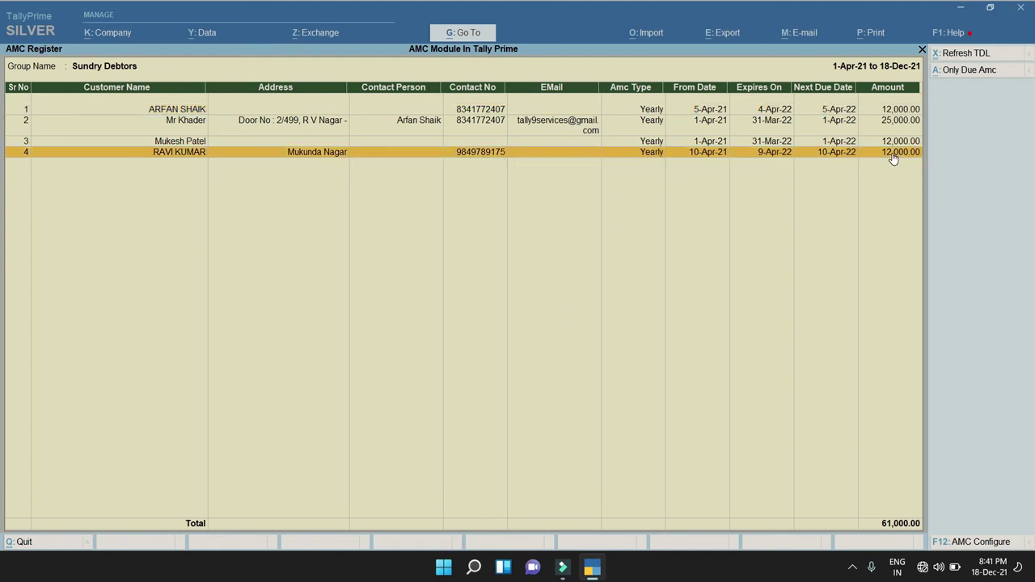
left_click(831, 142)
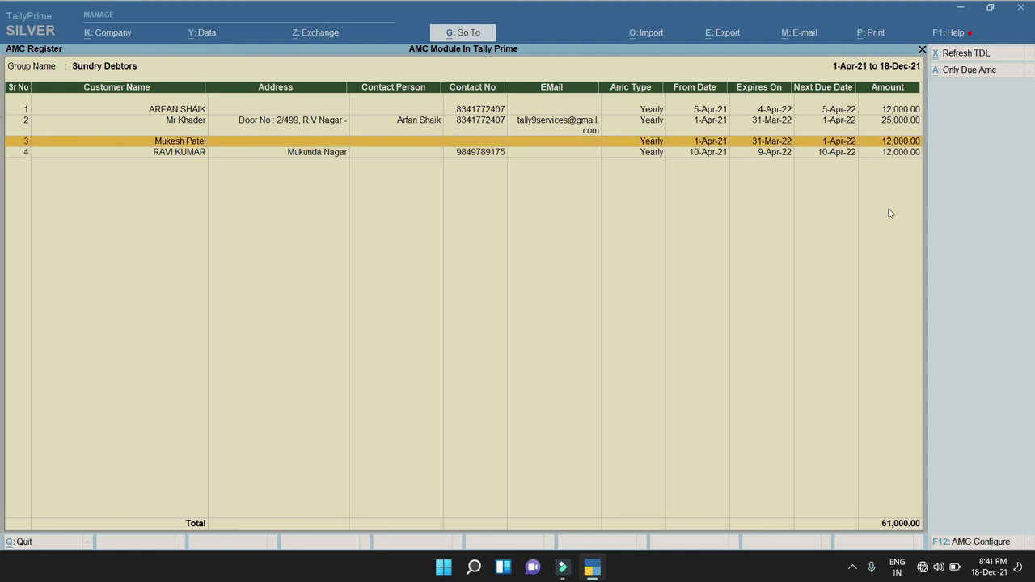
left_click(841, 112)
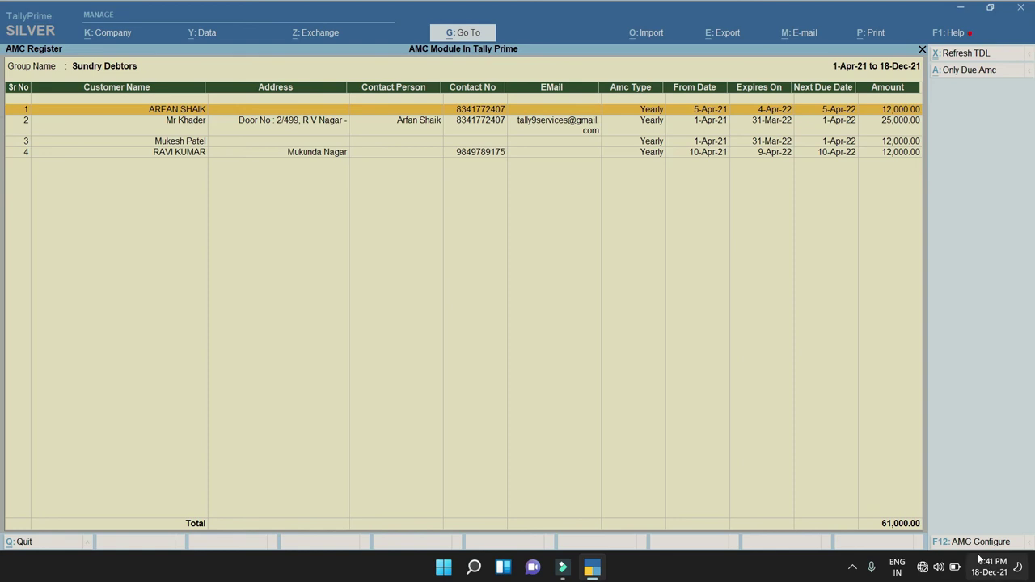
key("Escape")
key("Return")
Open Sales voucher No. 3 from the Day Book and print the current invoice.
key("BackSpace")
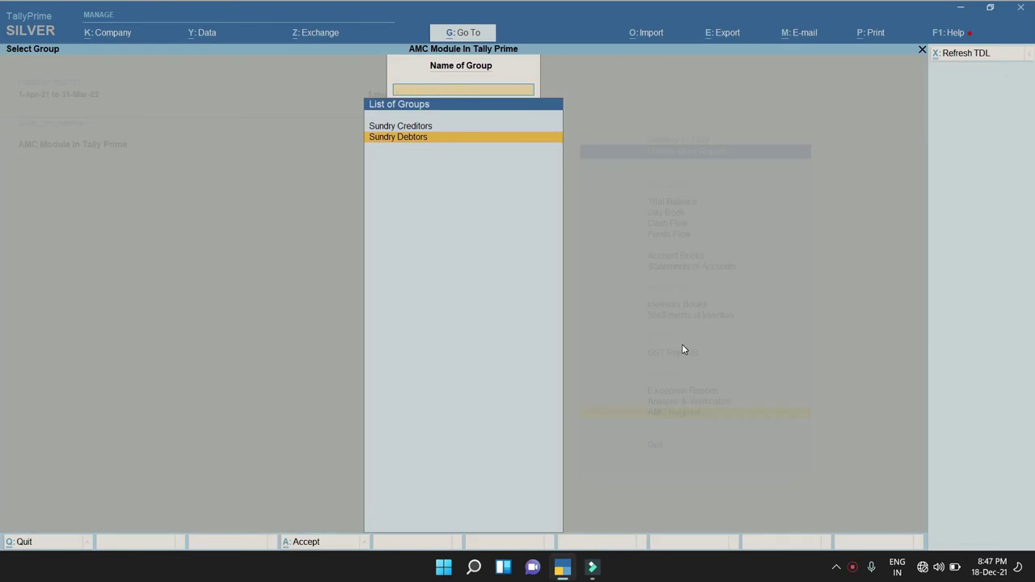
key("Escape")
key("d")
key("d")
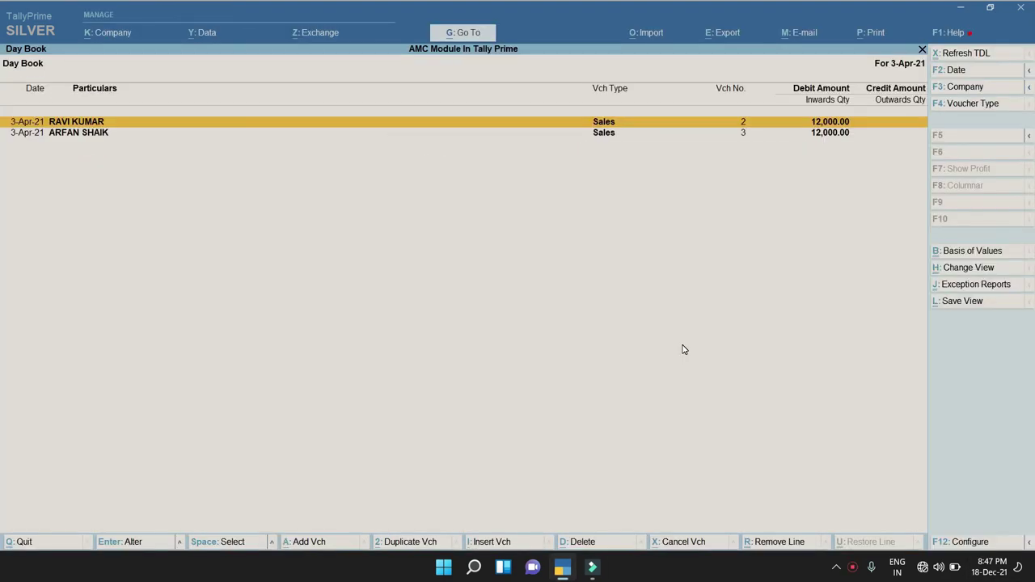
key("Down")
key("Return")
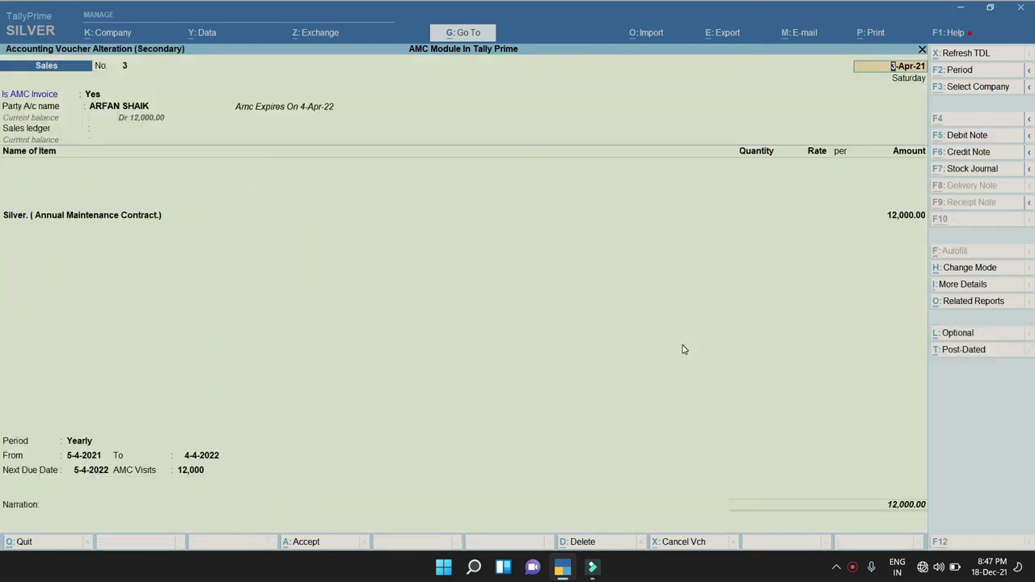
key("alt+p")
key("Return")
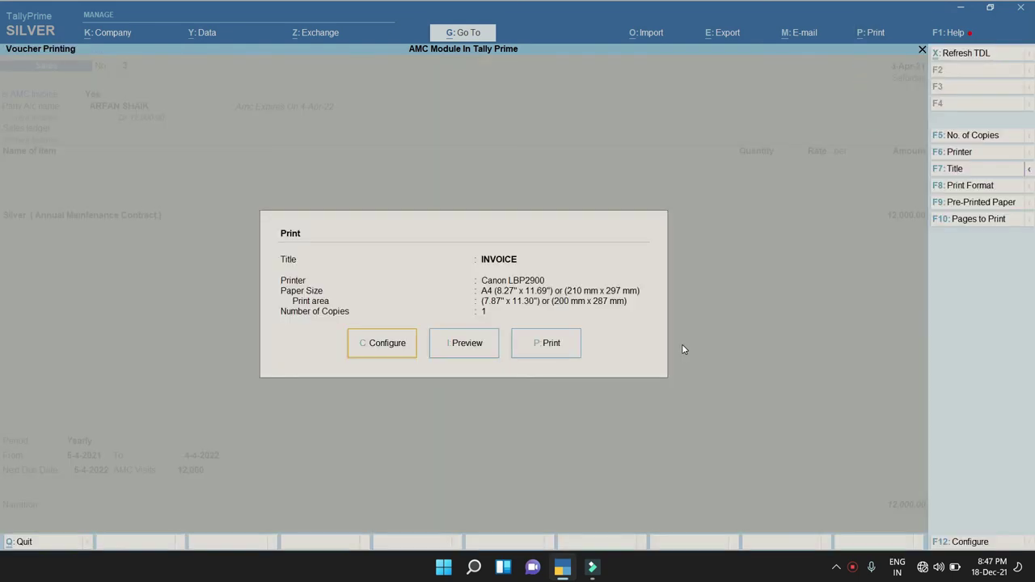
Preview the invoice, zoom in to check the 12,000.00 total, then close the preview and print screen.
key("i")
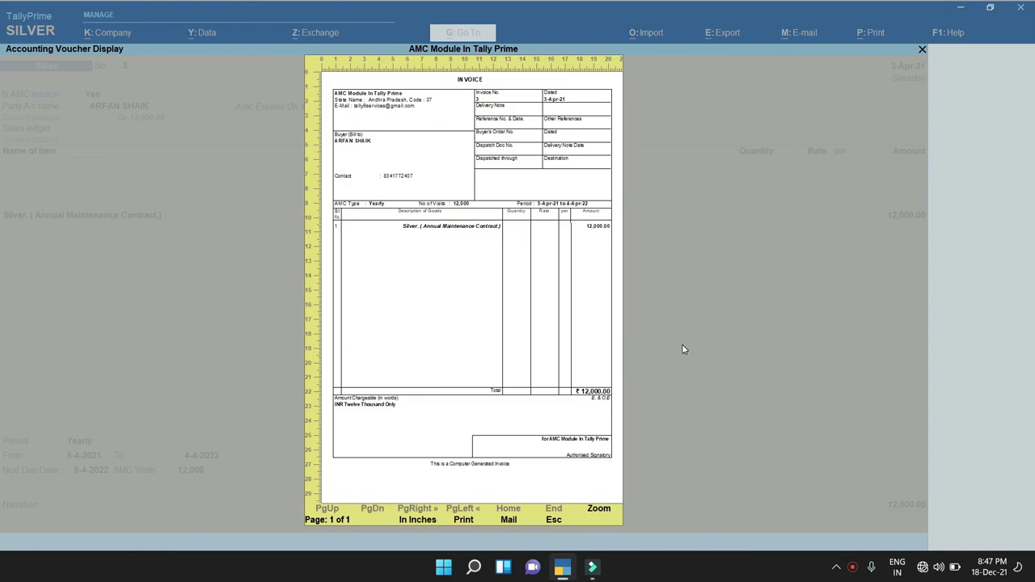
key("alt+z")
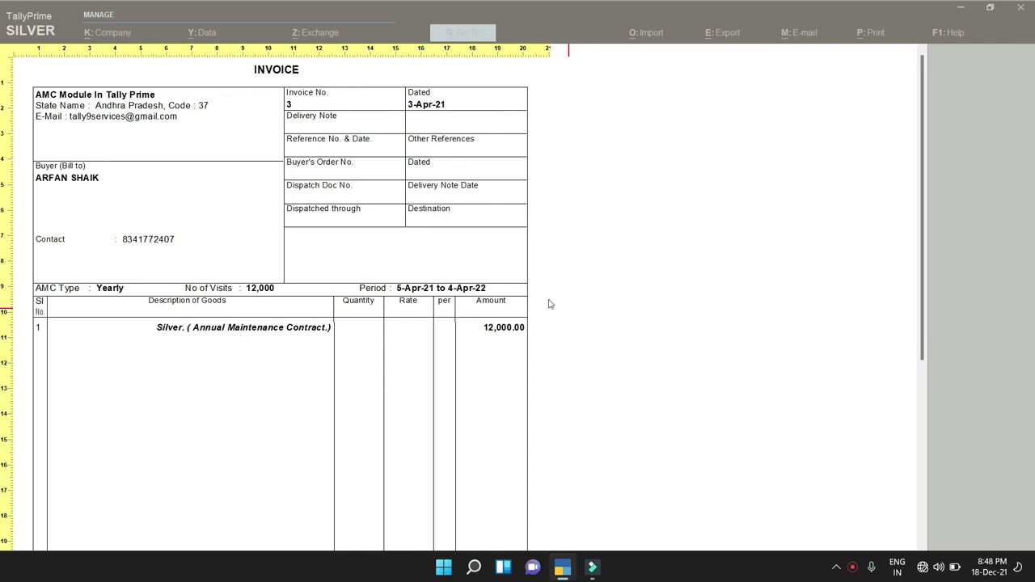
scroll(591, 411, "down", 1)
scroll(591, 411, "down", 5)
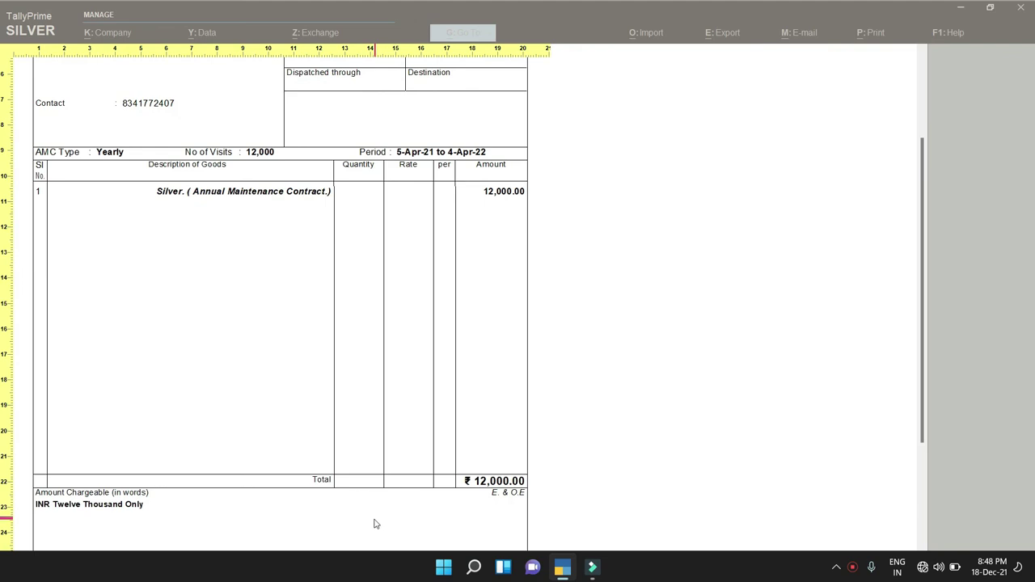
left_click(565, 403)
key("Escape")
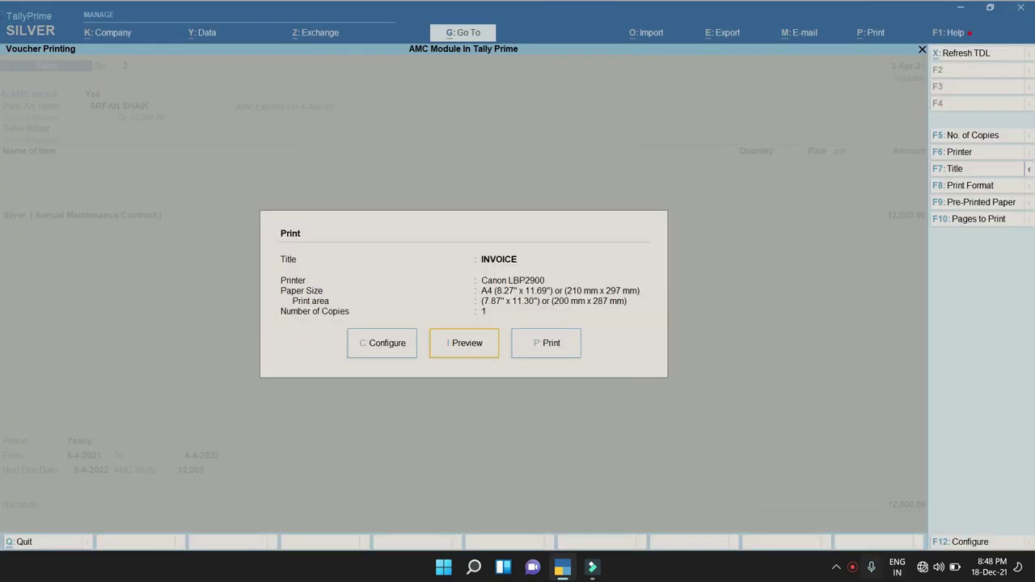
key("Escape")
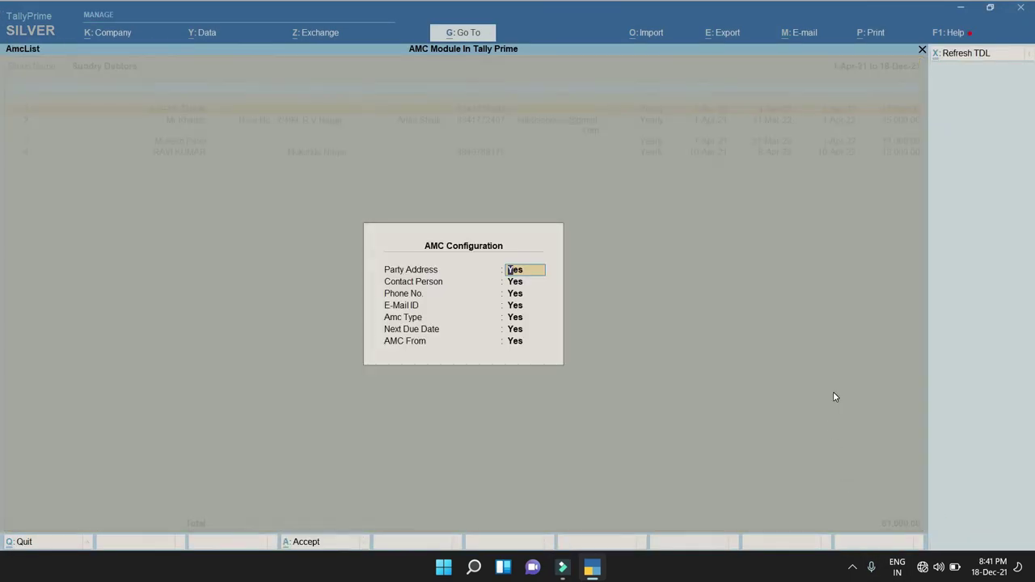